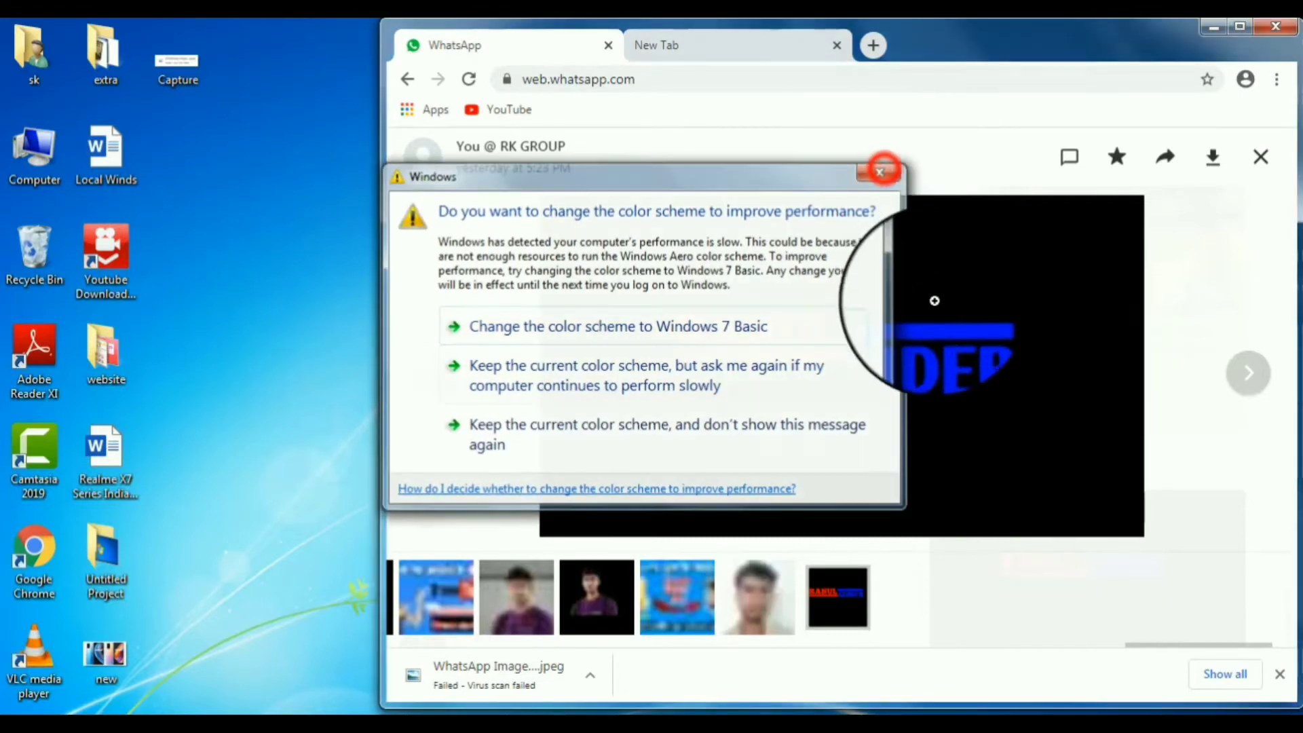
# - Dismiss the color scheme prompt, try to download the open WhatsApp image and minimize the browser
pyautogui.click(880, 172)
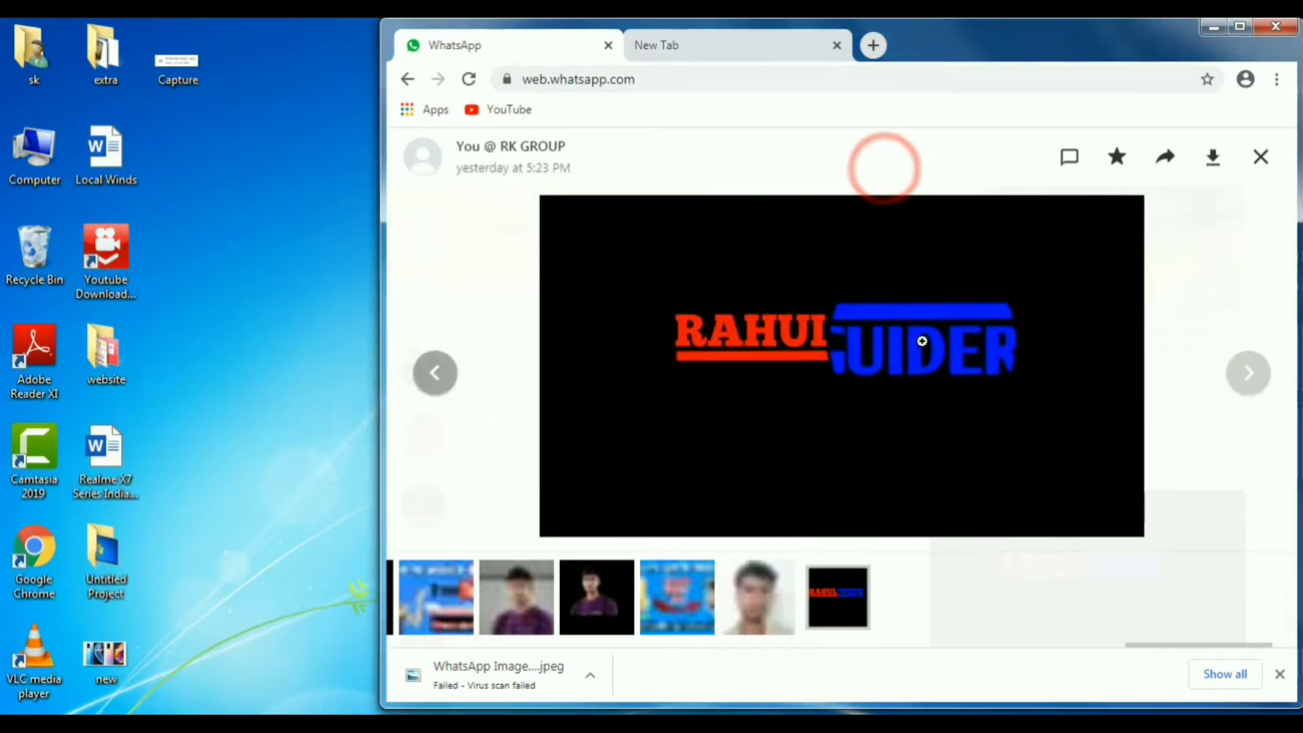
pyautogui.click(1213, 158)
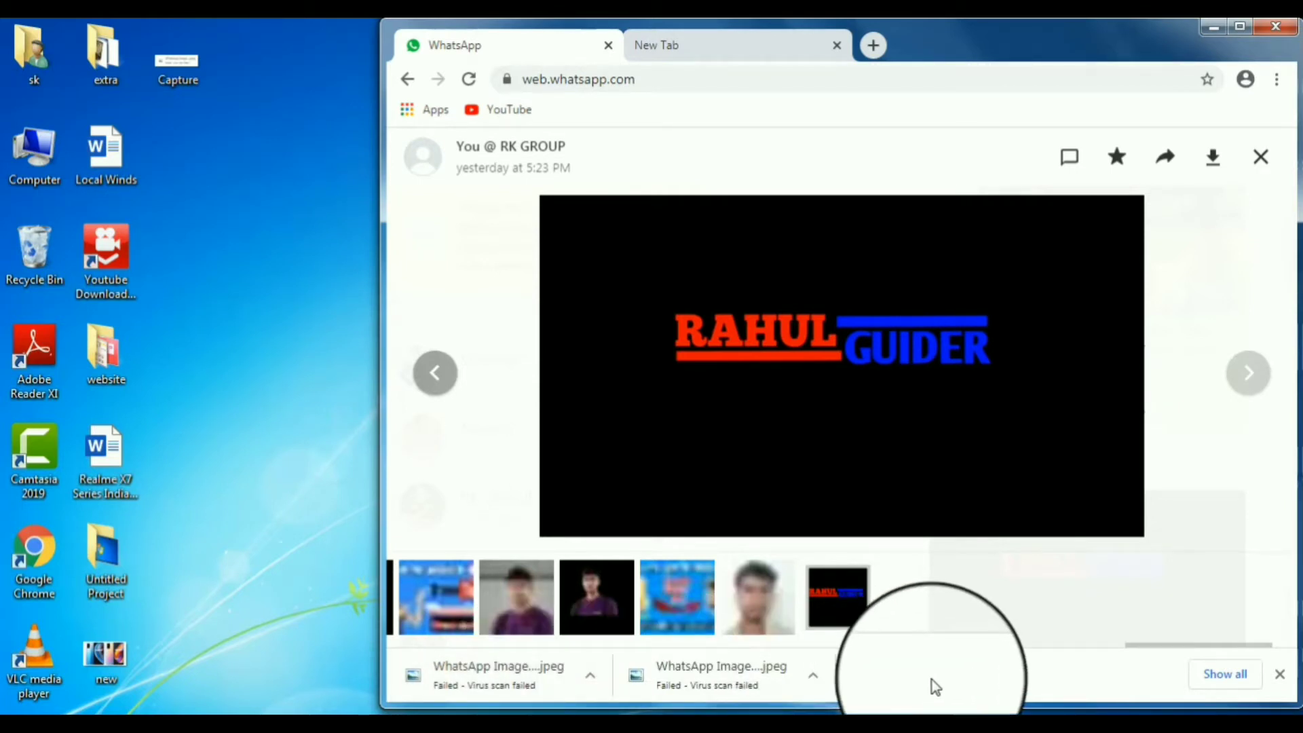
pyautogui.click(1201, 21)
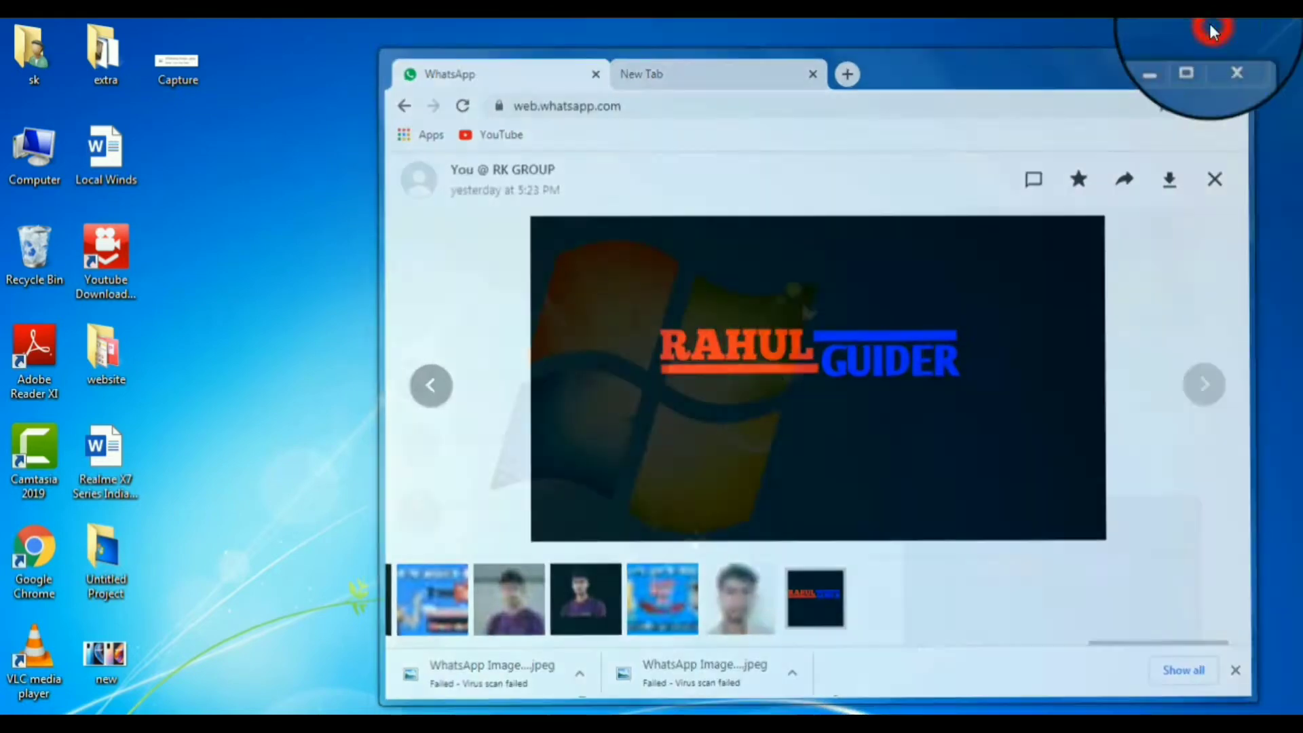
# - Refresh the desktop and open the Registry Editor by running regedit
pyautogui.rightClick(603, 180)
pyautogui.click(638, 235)
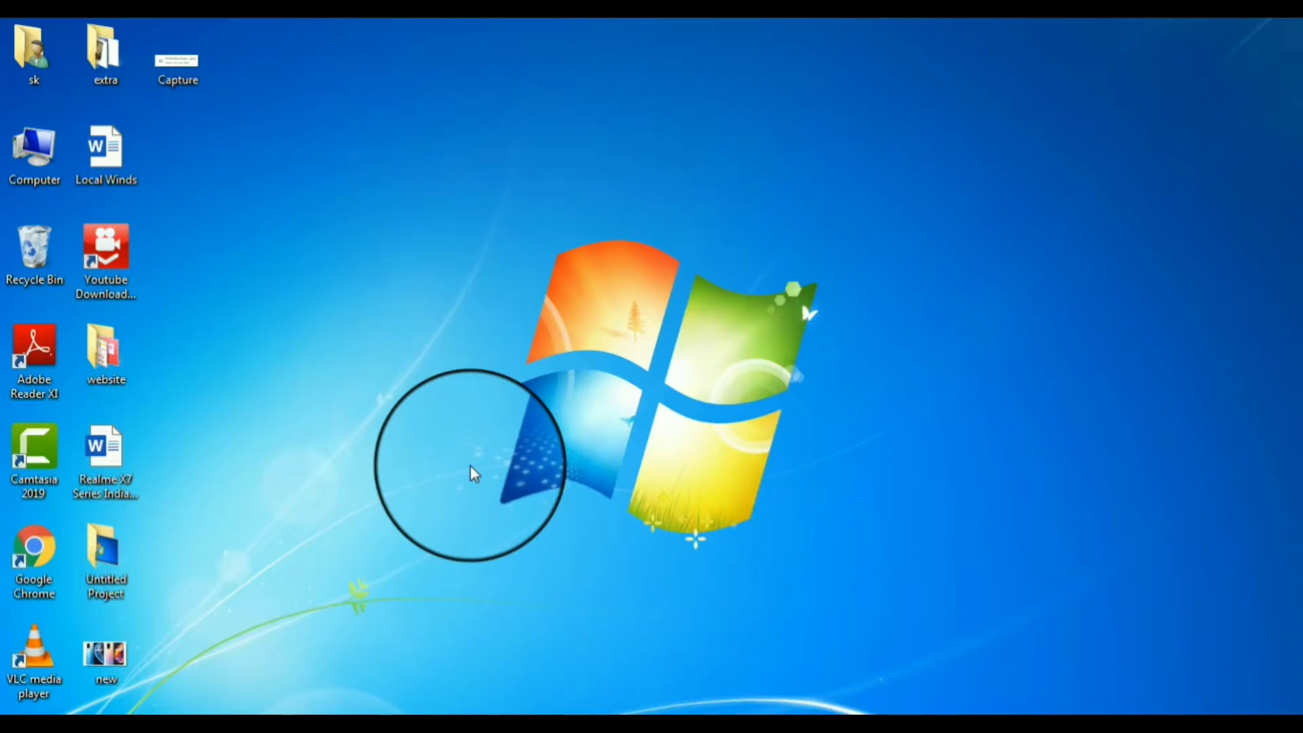
pyautogui.press('super+r')
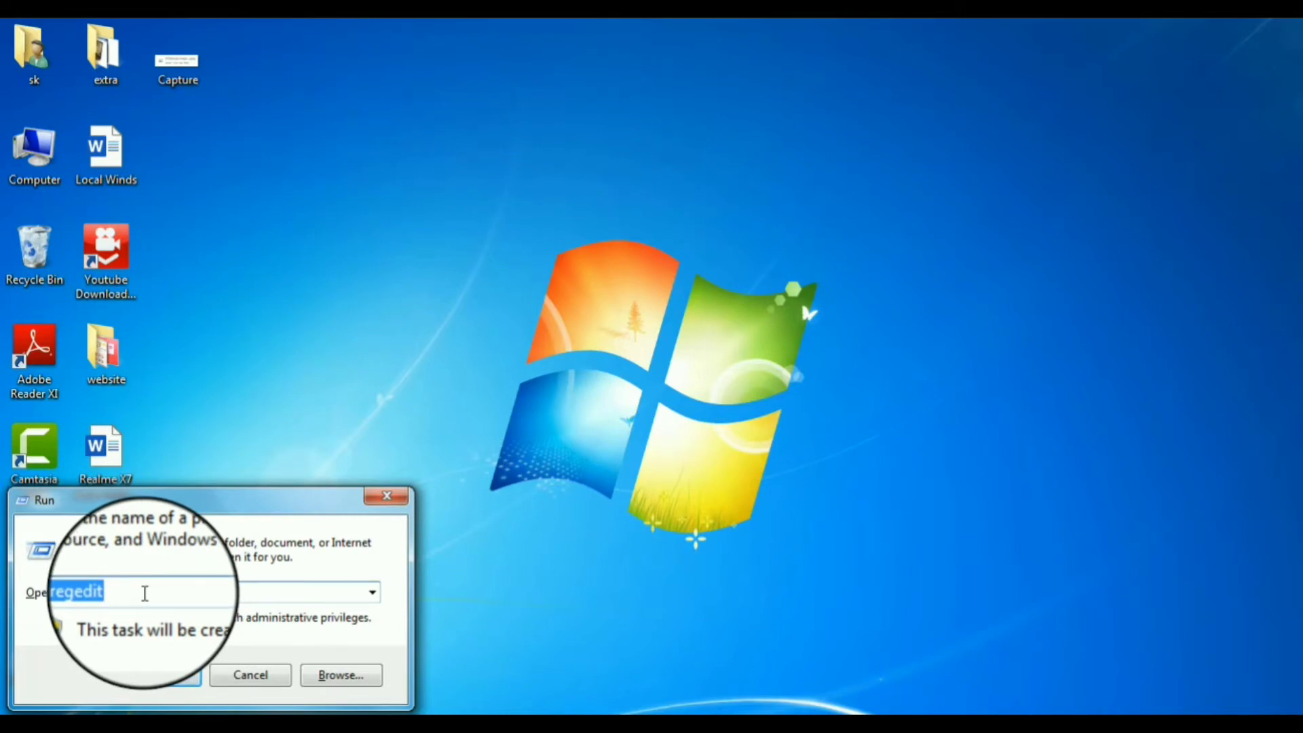
pyautogui.press('Return')
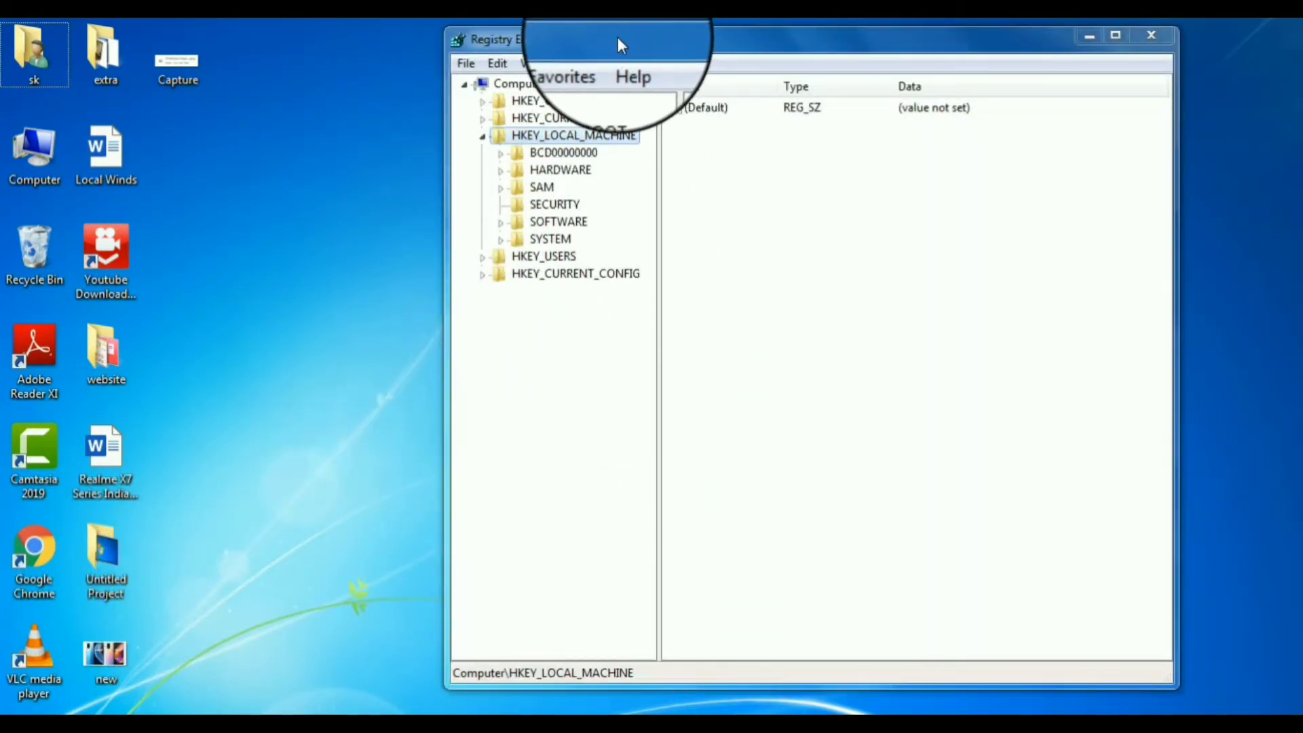
# - Expand the registry tree down to HKEY_LOCAL_MACHINE\SOFTWARE\Microsoft
pyautogui.moveTo(623, 42); pyautogui.dragTo(645, 42)
pyautogui.click(504, 135)
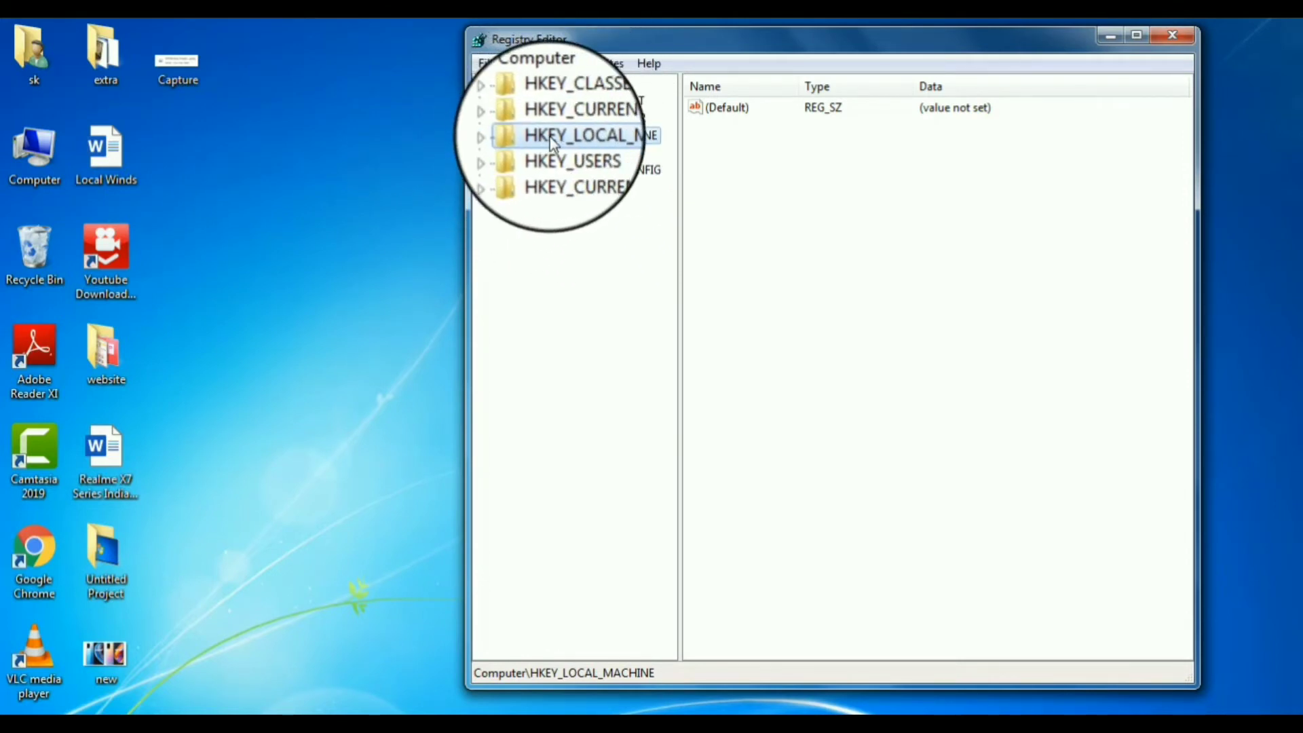
pyautogui.click(504, 137)
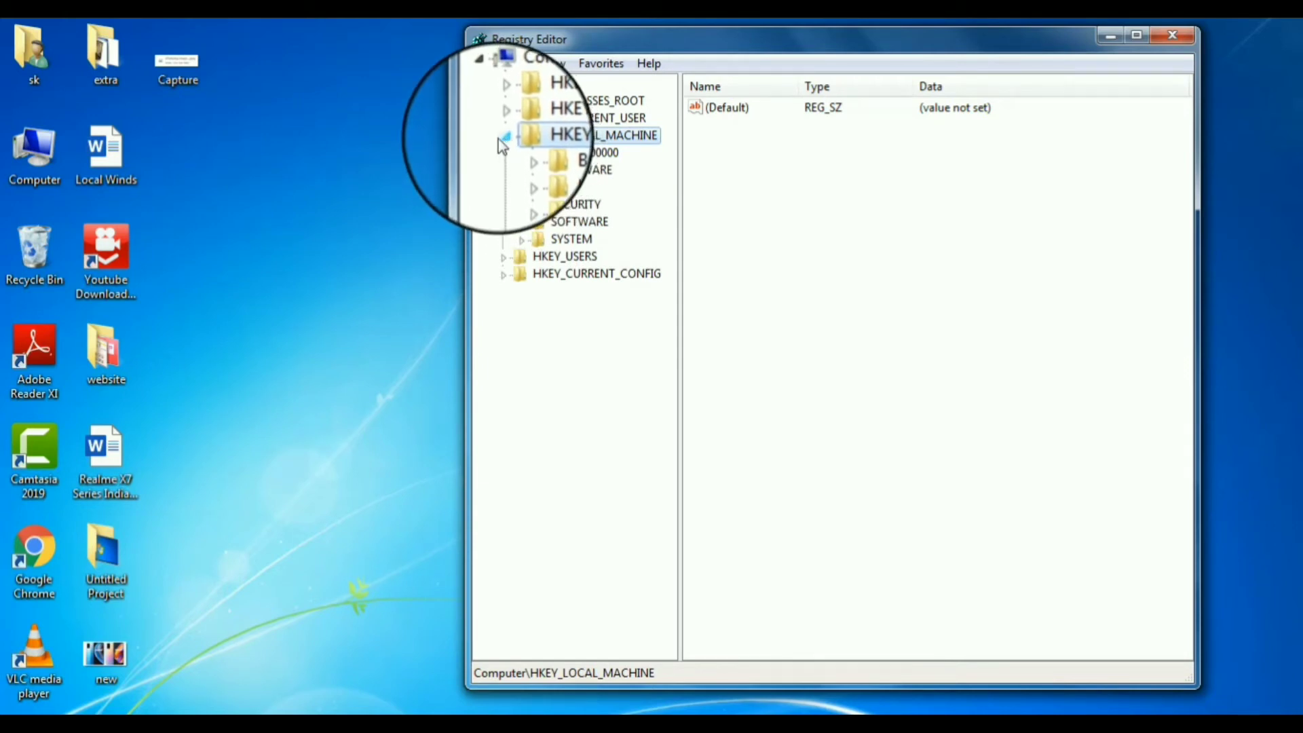
pyautogui.click(522, 222)
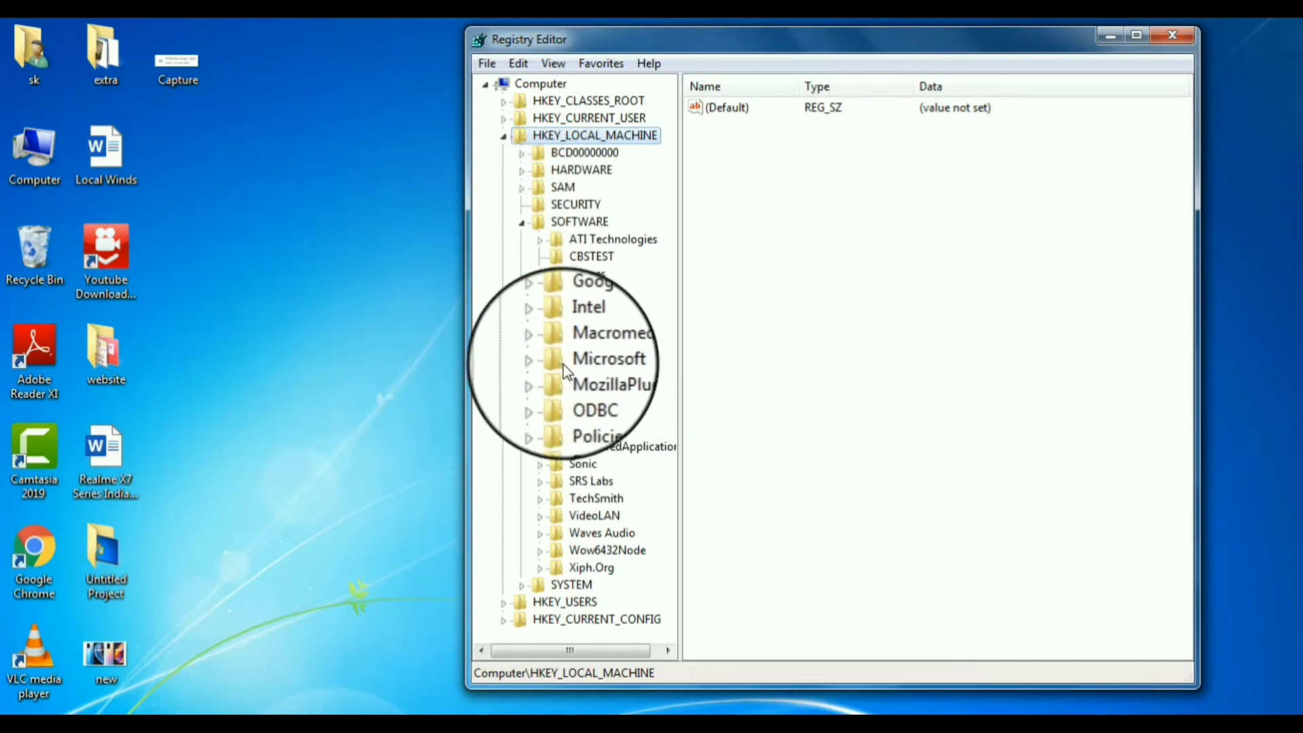
pyautogui.click(540, 360)
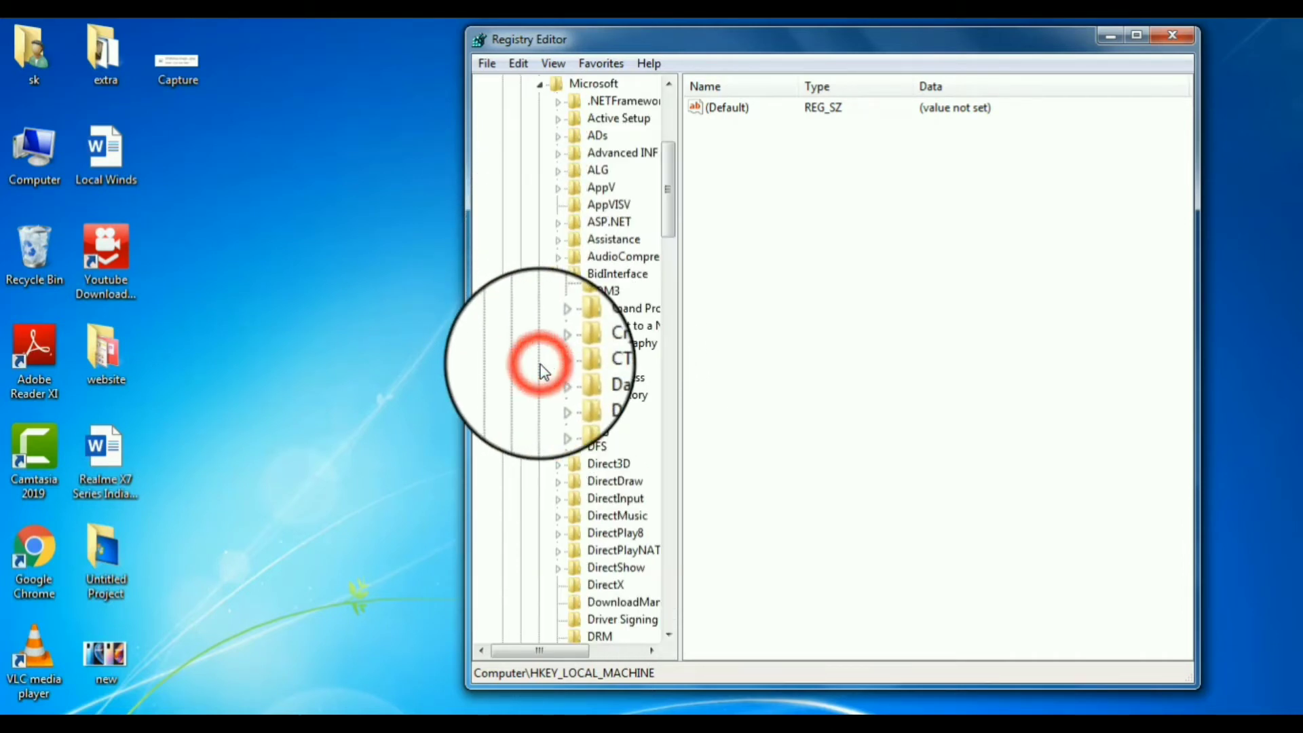
# - Dismiss the color scheme prompt and expand the Windows\CurrentVersion key under Microsoft
pyautogui.click(536, 651)
pyautogui.moveTo(537, 652); pyautogui.dragTo(549, 654)
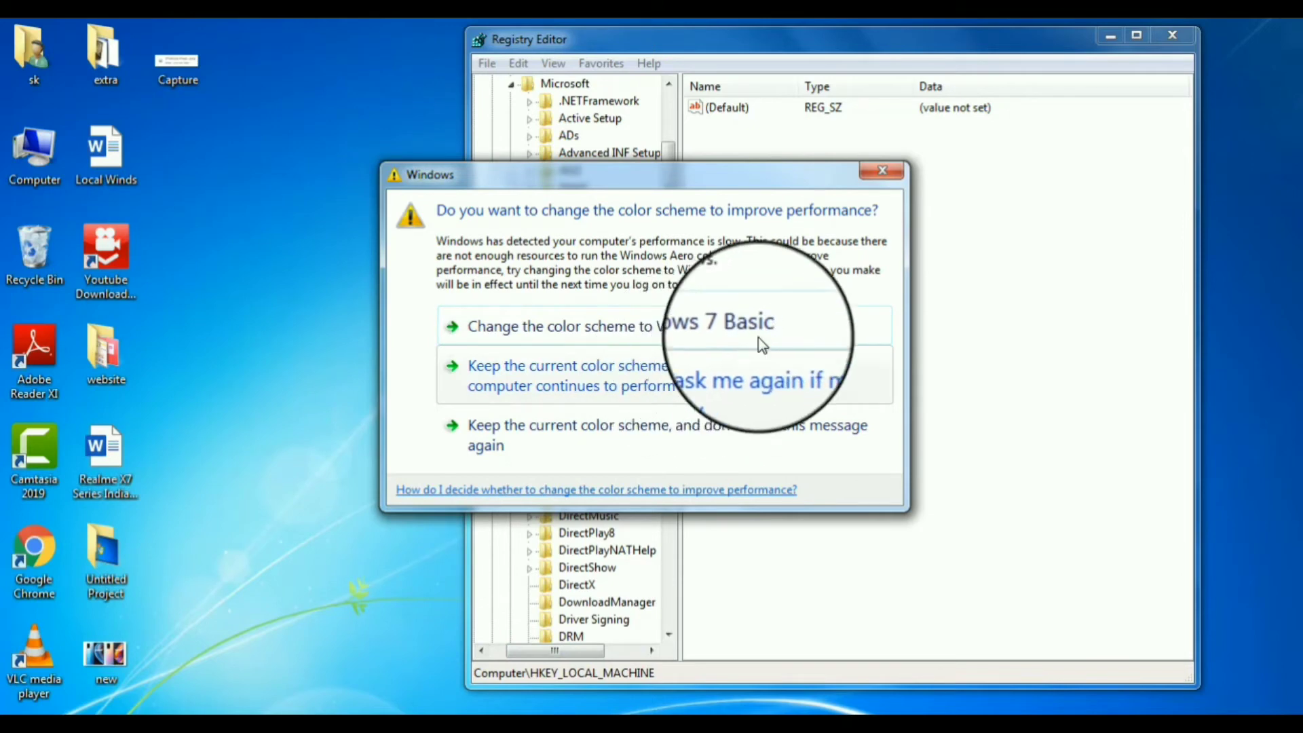
pyautogui.click(883, 171)
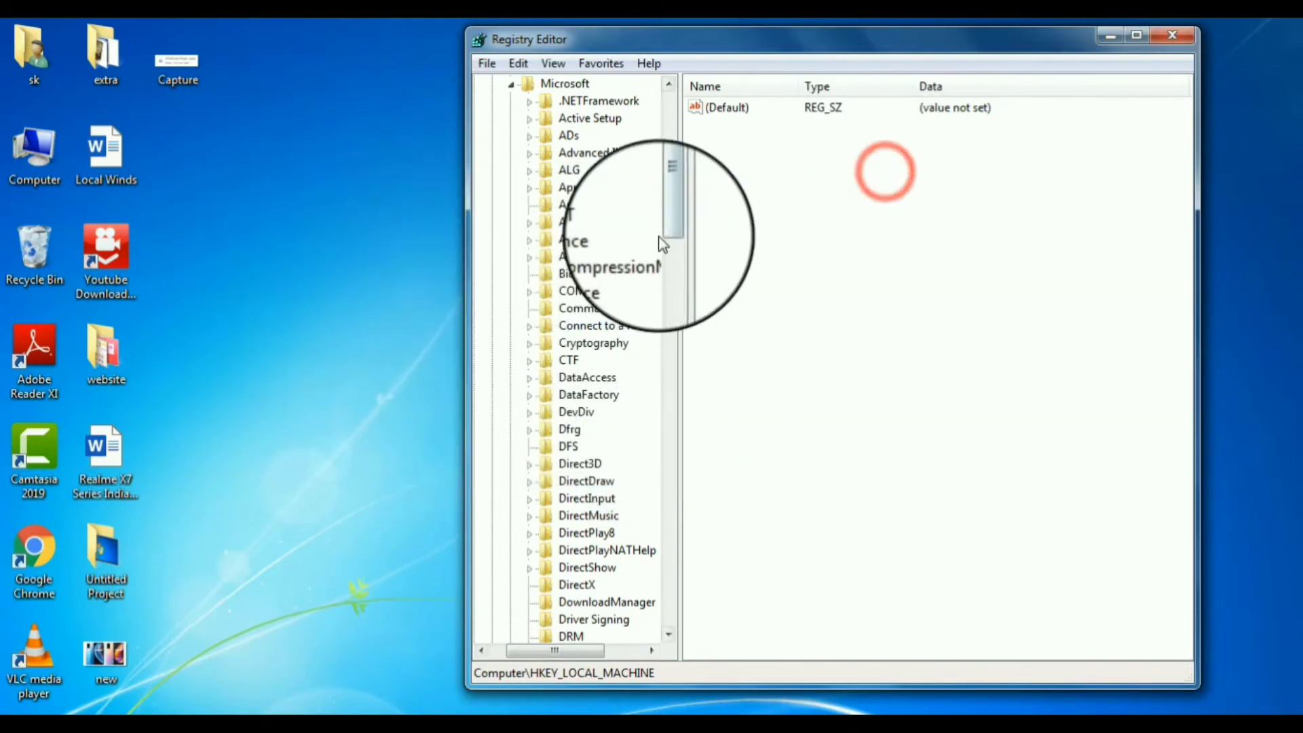
pyautogui.moveTo(671, 214); pyautogui.dragTo(669, 541)
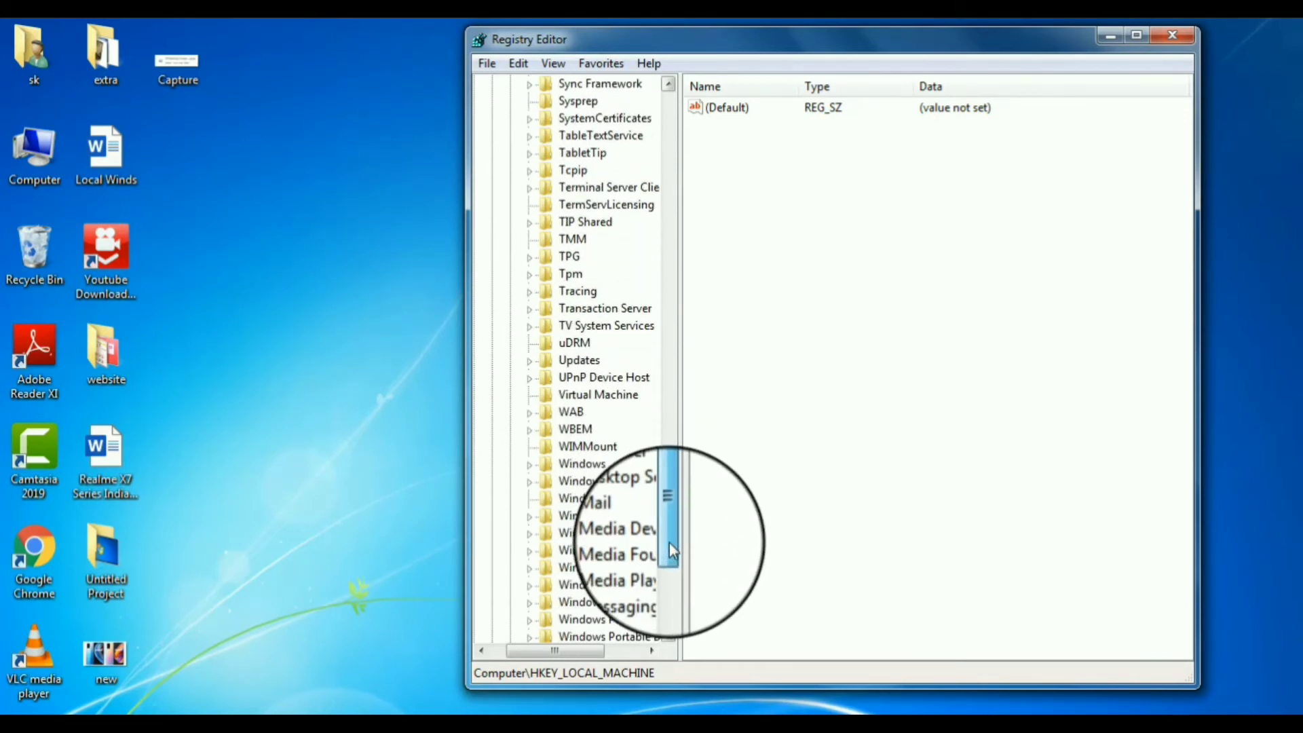
pyautogui.click(530, 464)
pyautogui.moveTo(668, 468); pyautogui.dragTo(666, 483)
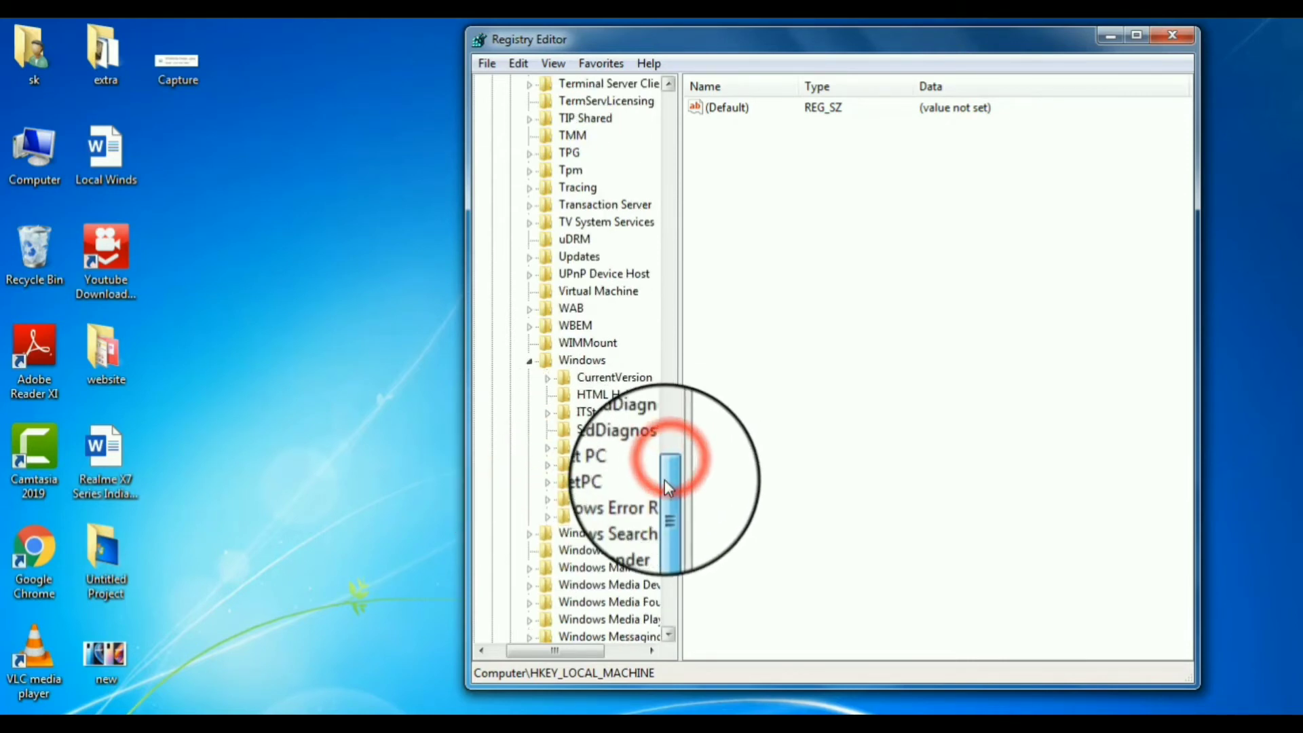
pyautogui.click(548, 380)
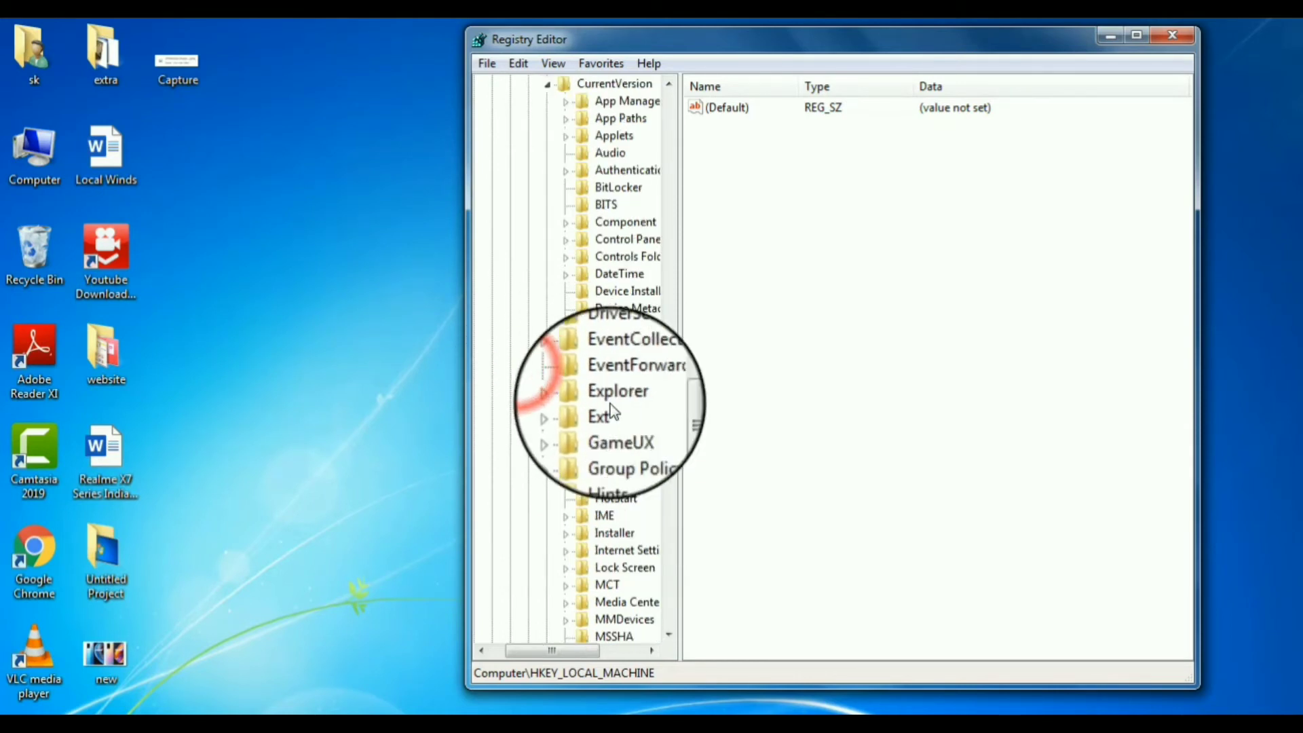
# - Expand the Policies key under CurrentVersion and open its Attachments key
pyautogui.moveTo(520, 654); pyautogui.dragTo(551, 654)
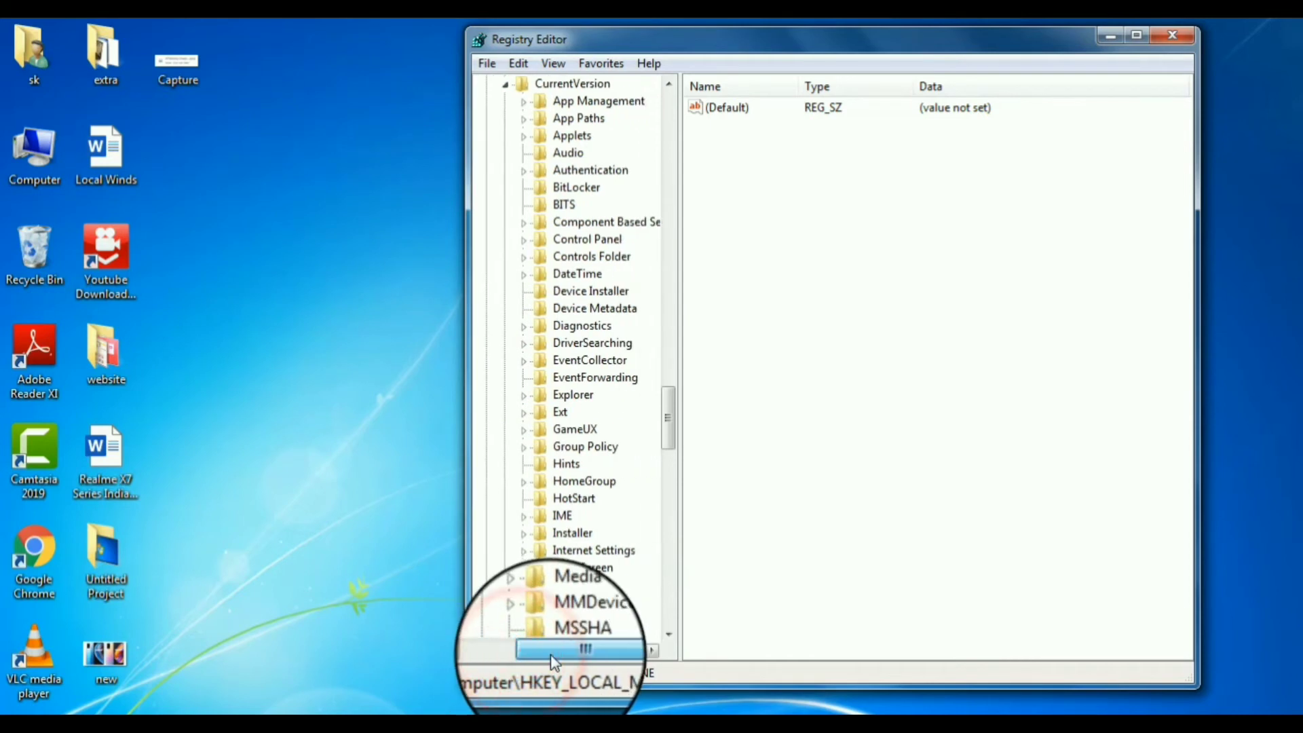
pyautogui.moveTo(667, 414); pyautogui.dragTo(675, 467)
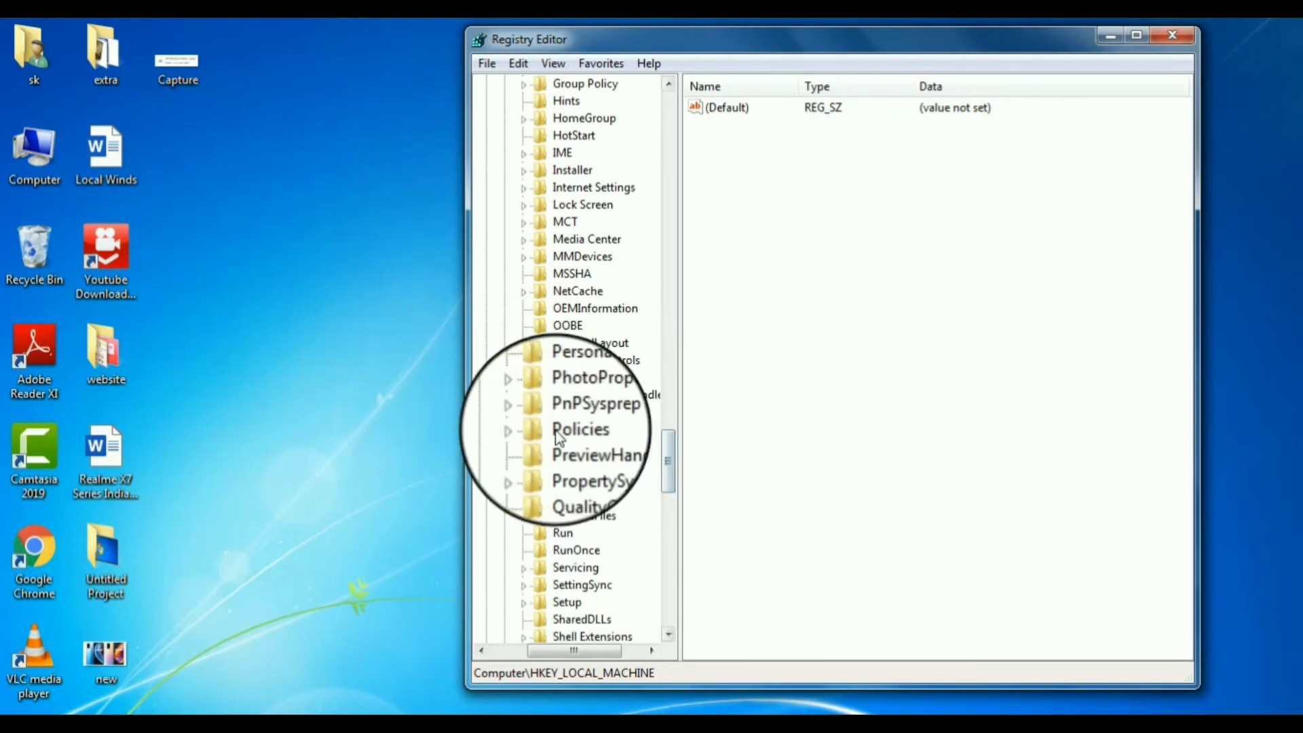
pyautogui.click(522, 431)
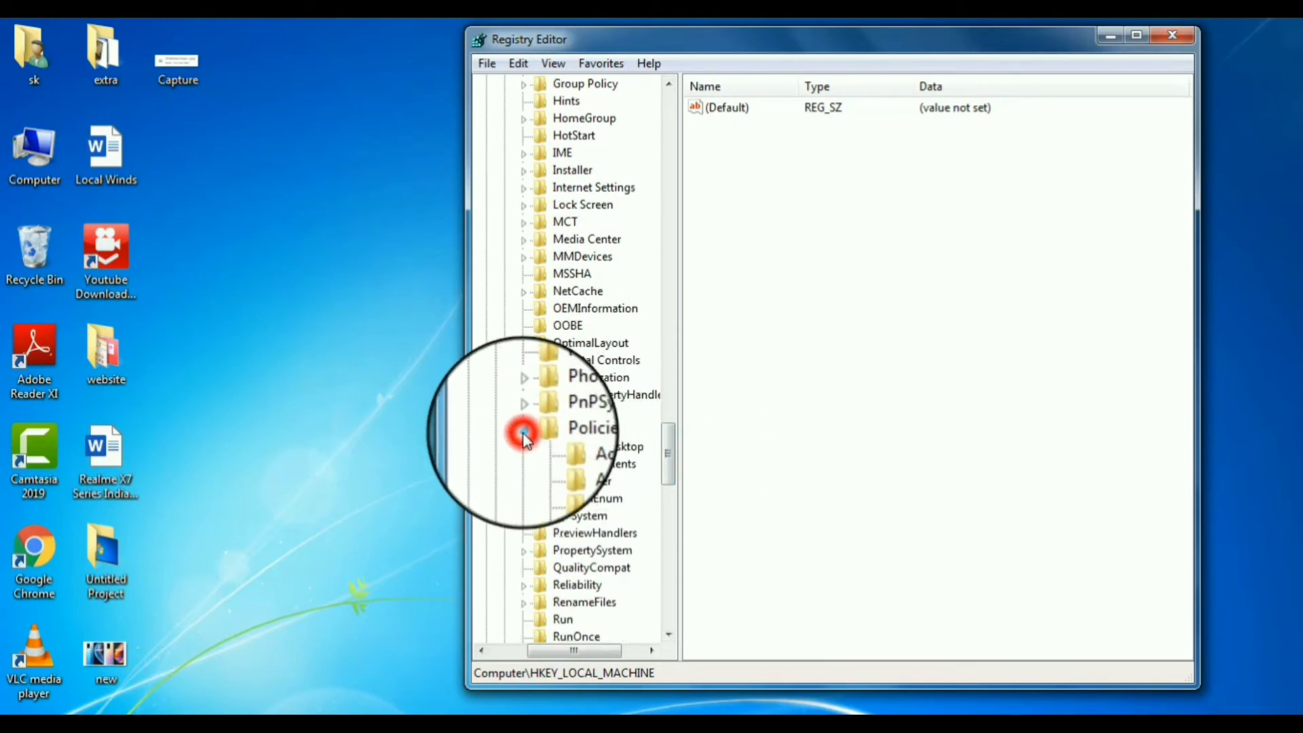
pyautogui.click(602, 465)
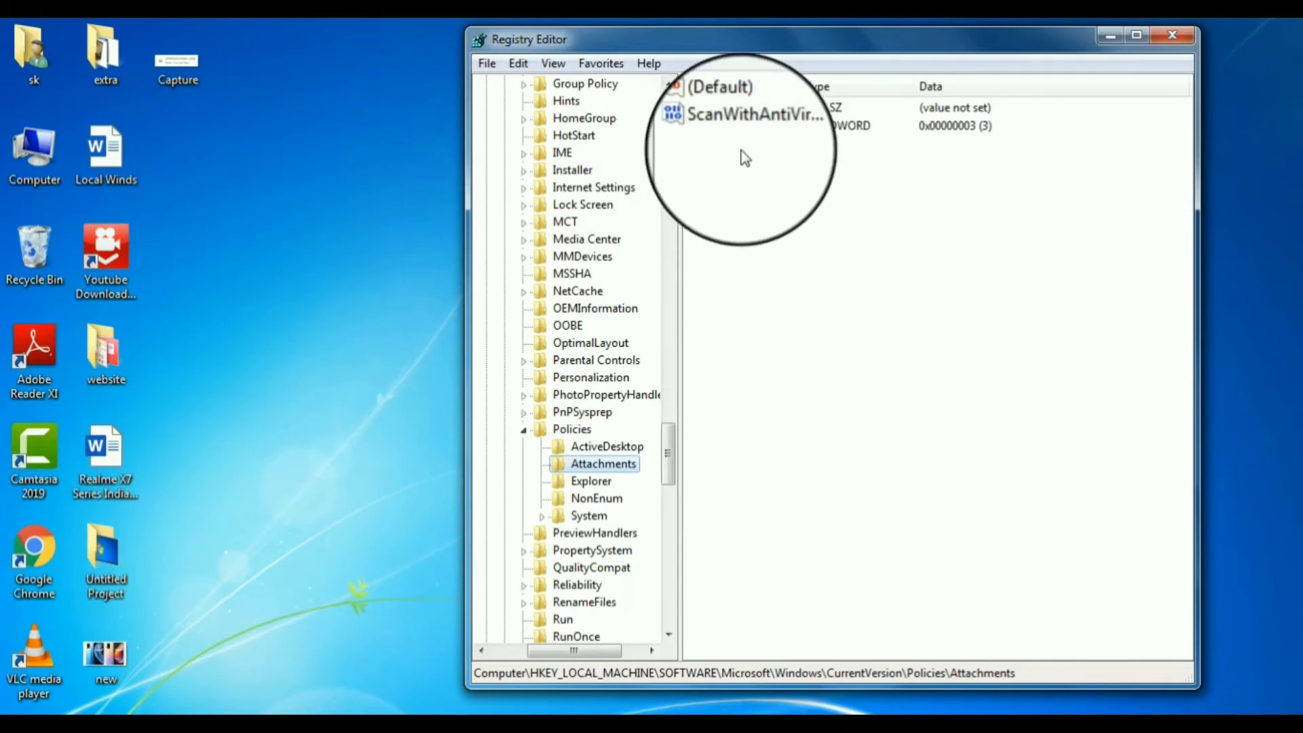
# - Set the value data of the ScanWithAntiVirus DWORD in the Attachments key to 1
pyautogui.rightClick(741, 129)
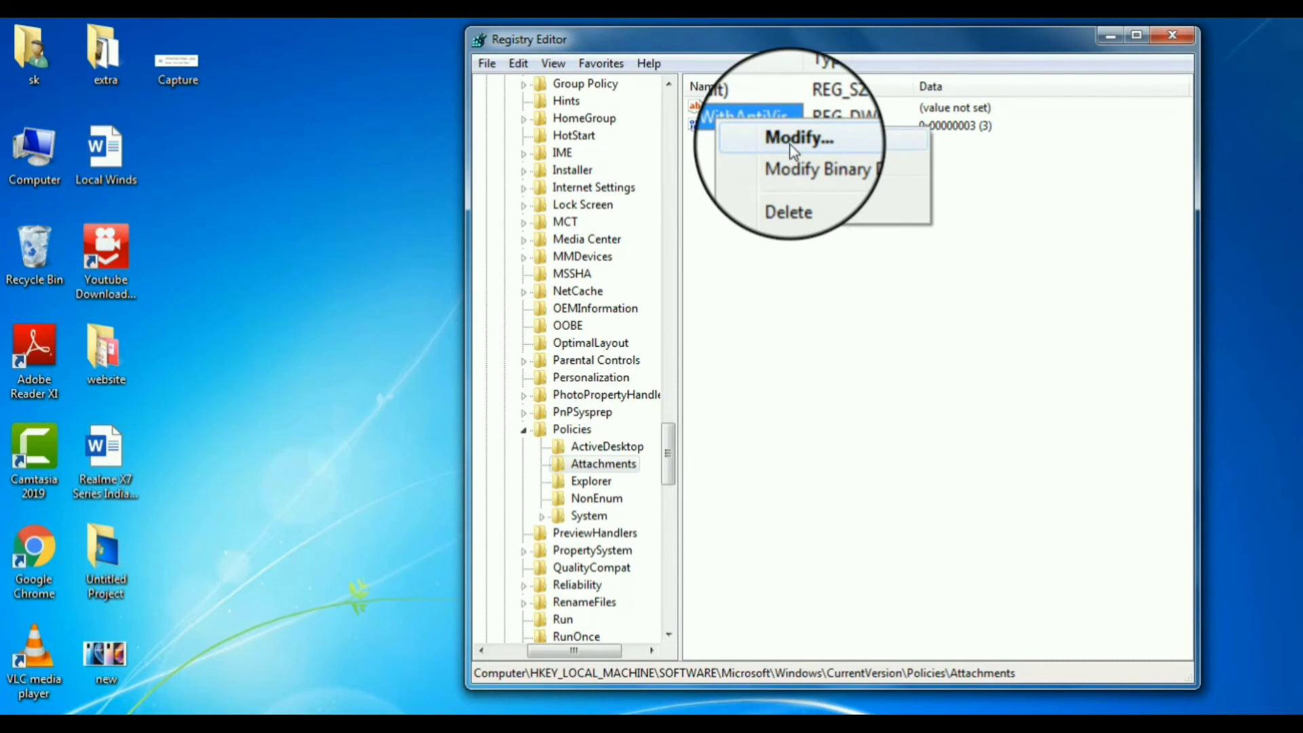
pyautogui.click(791, 149)
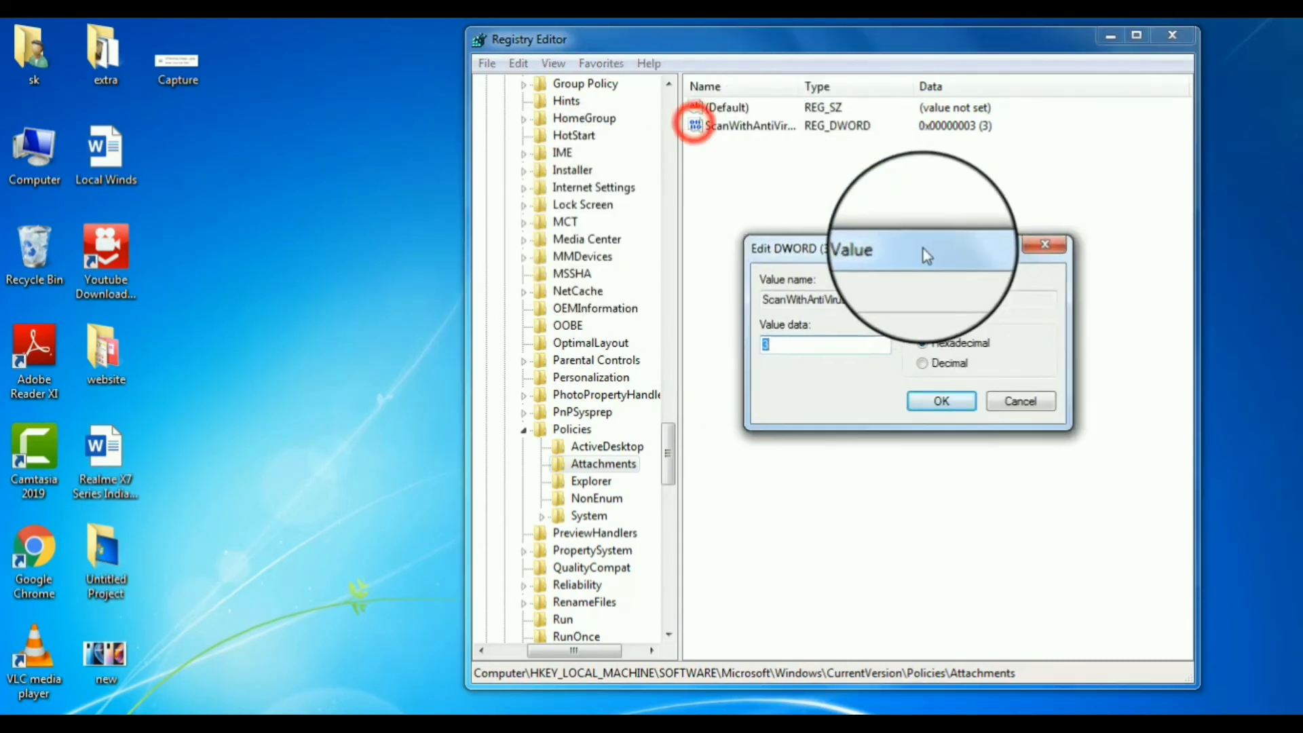
pyautogui.moveTo(925, 250); pyautogui.dragTo(930, 251)
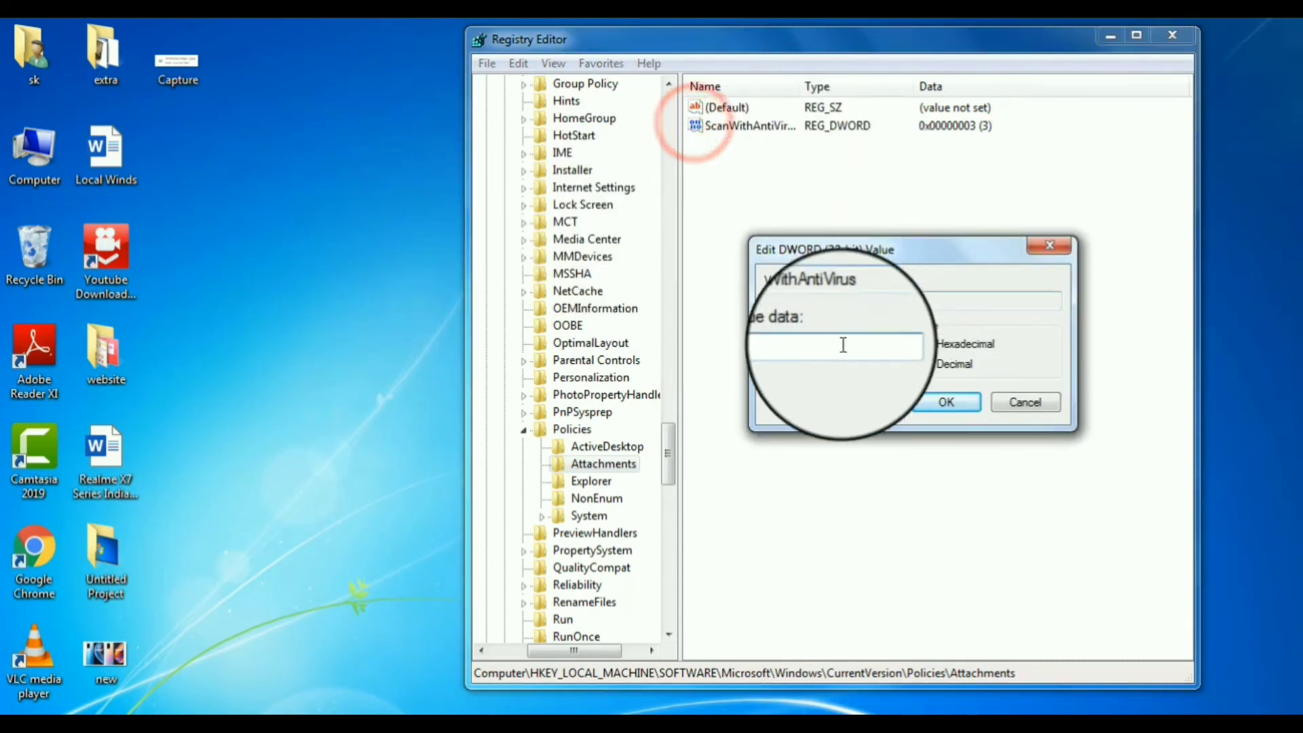
pyautogui.doubleClick(798, 344)
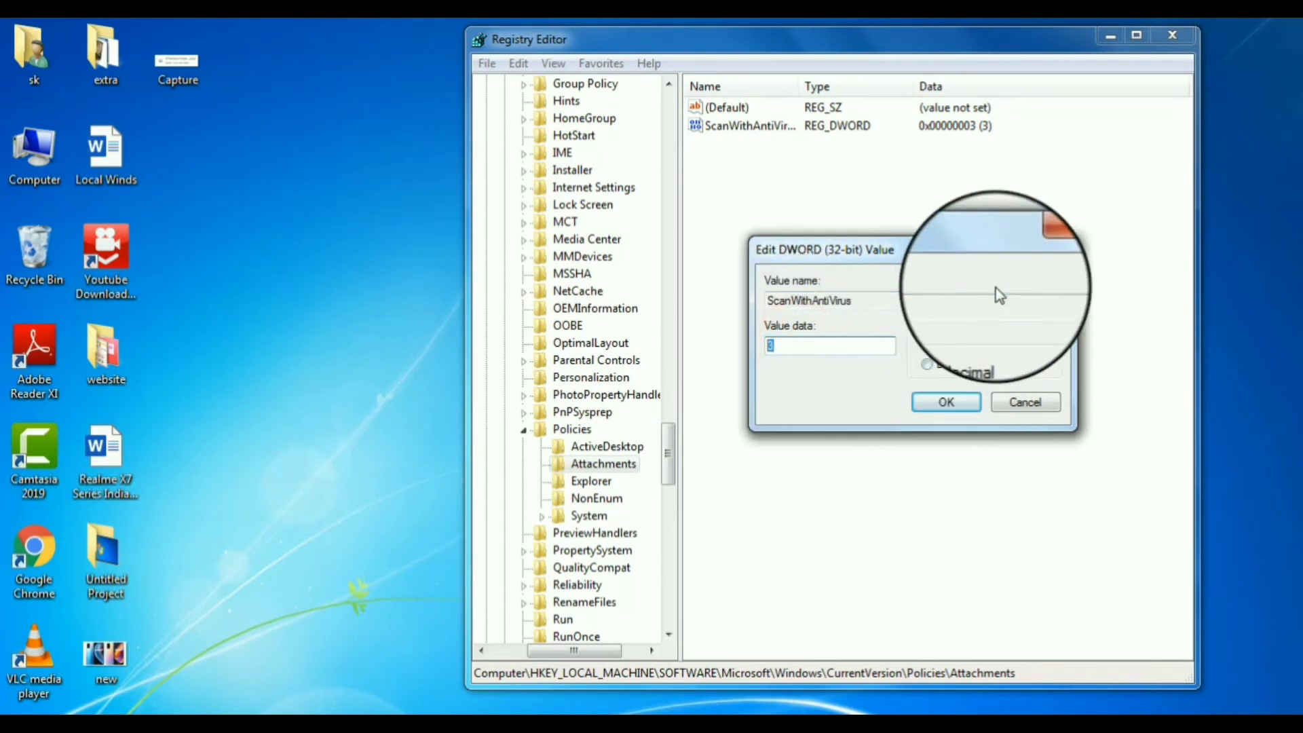
pyautogui.press('BackSpace')
pyautogui.write('1')
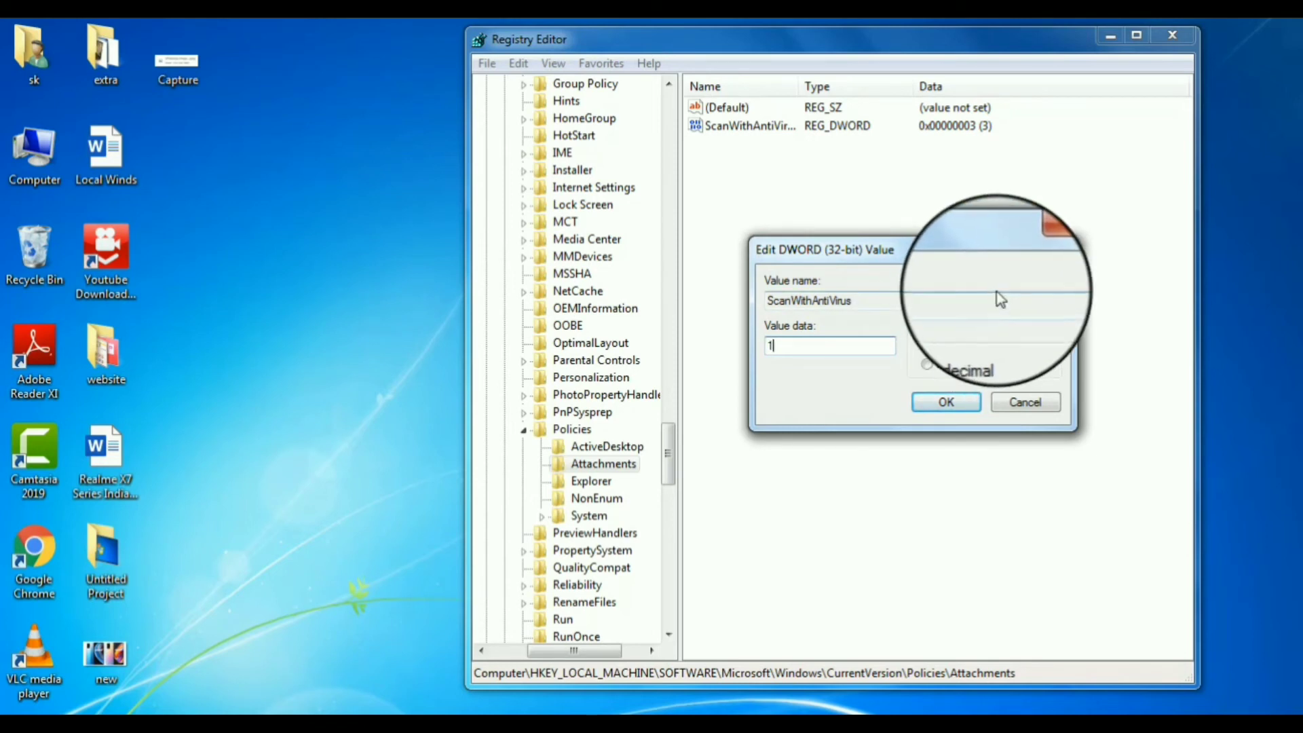
pyautogui.click(949, 406)
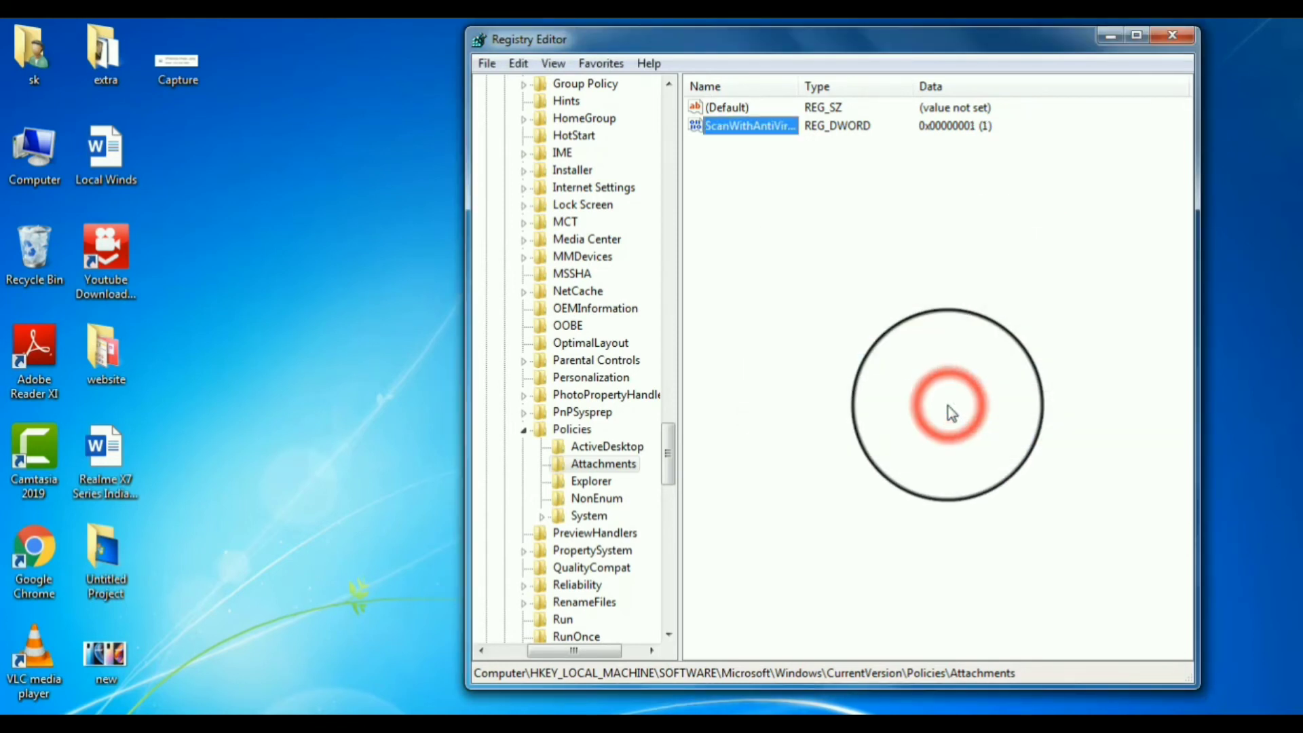
# - Minimize the Registry Editor and refresh the desktop
pyautogui.click(1108, 40)
pyautogui.rightClick(666, 151)
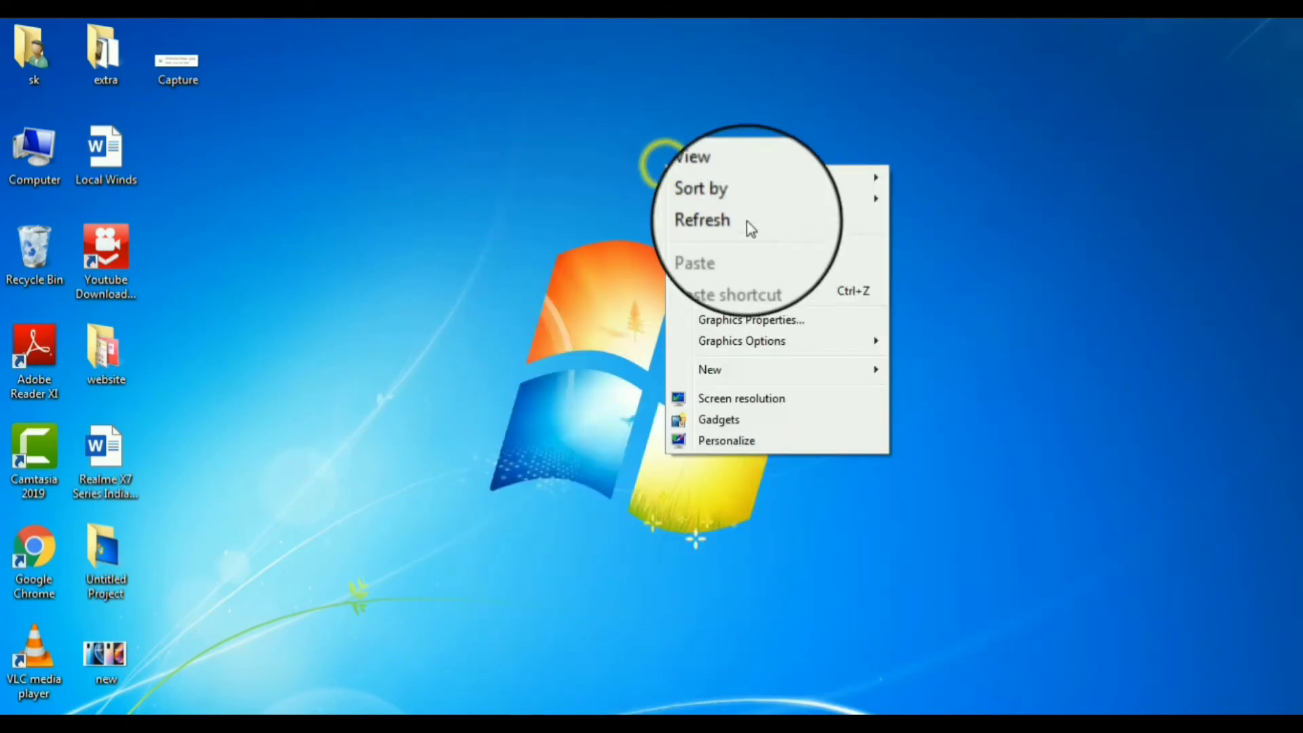
pyautogui.click(740, 220)
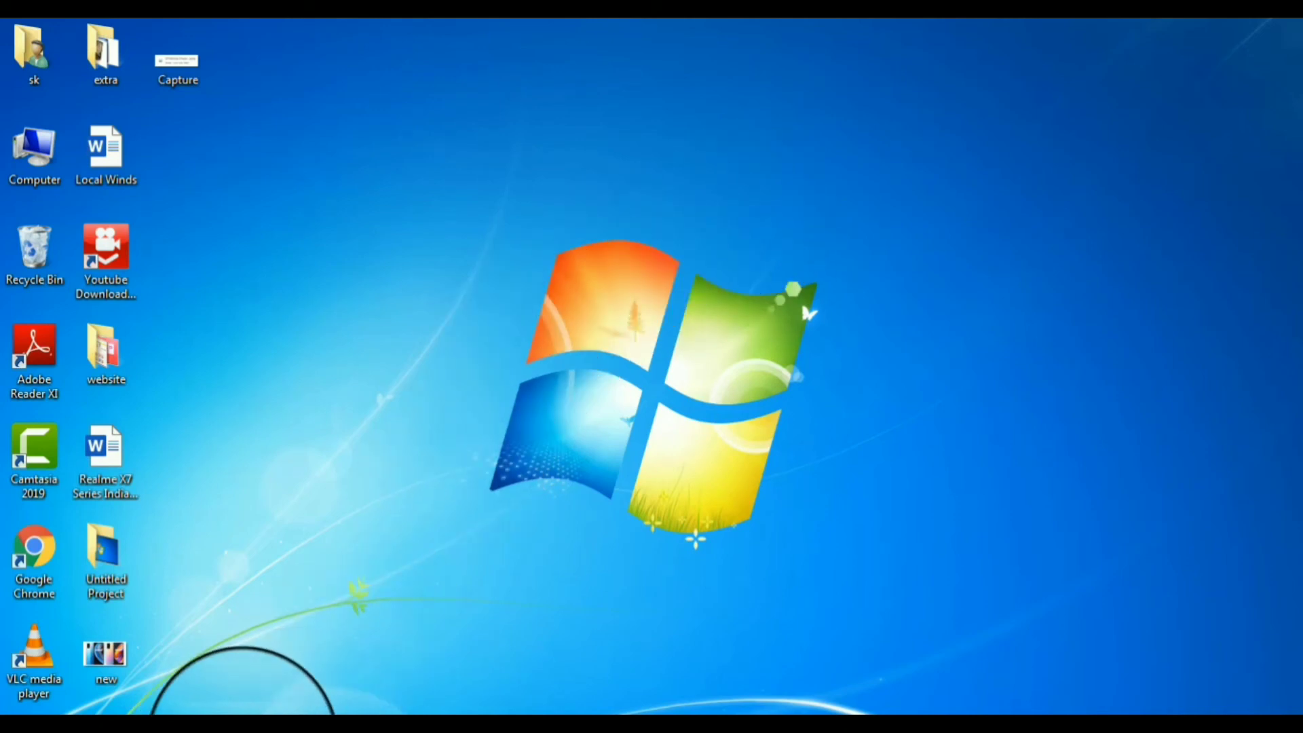
# - Return to the browser, reload the WhatsApp page and download the open image again
pyautogui.click(353, 706)
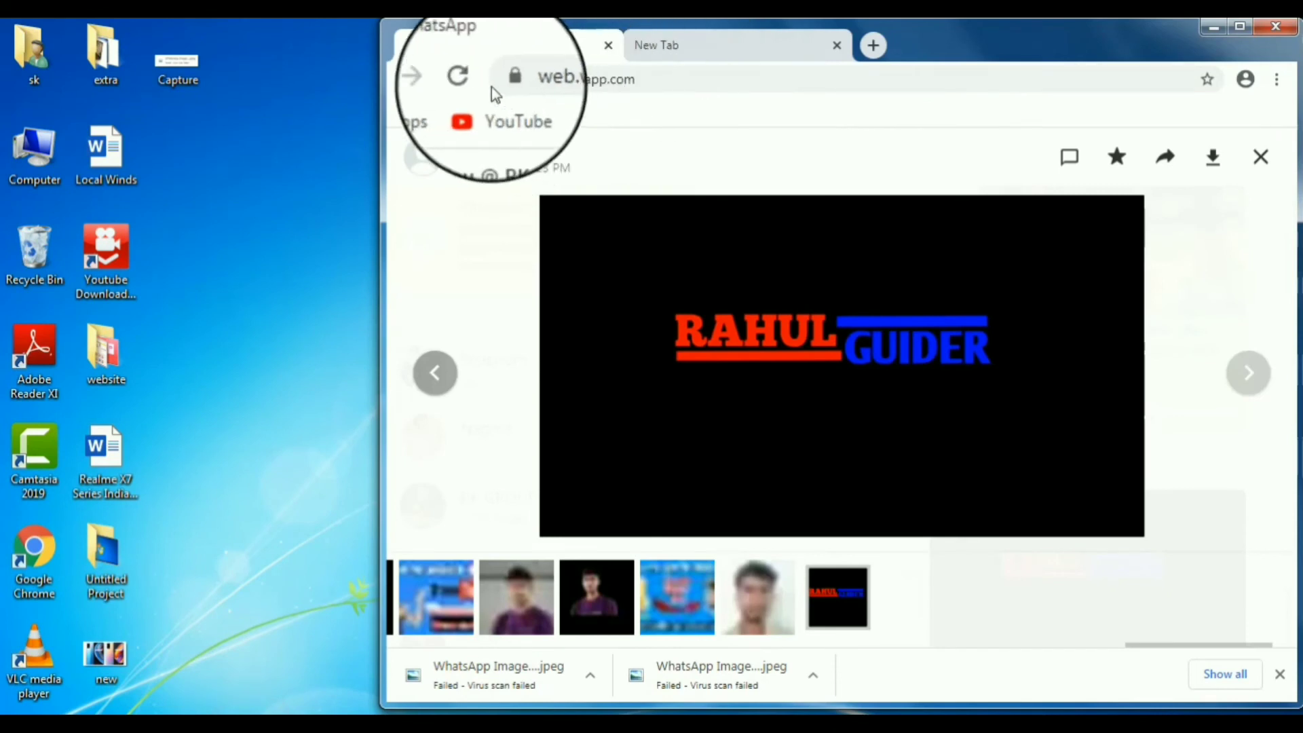
pyautogui.click(470, 80)
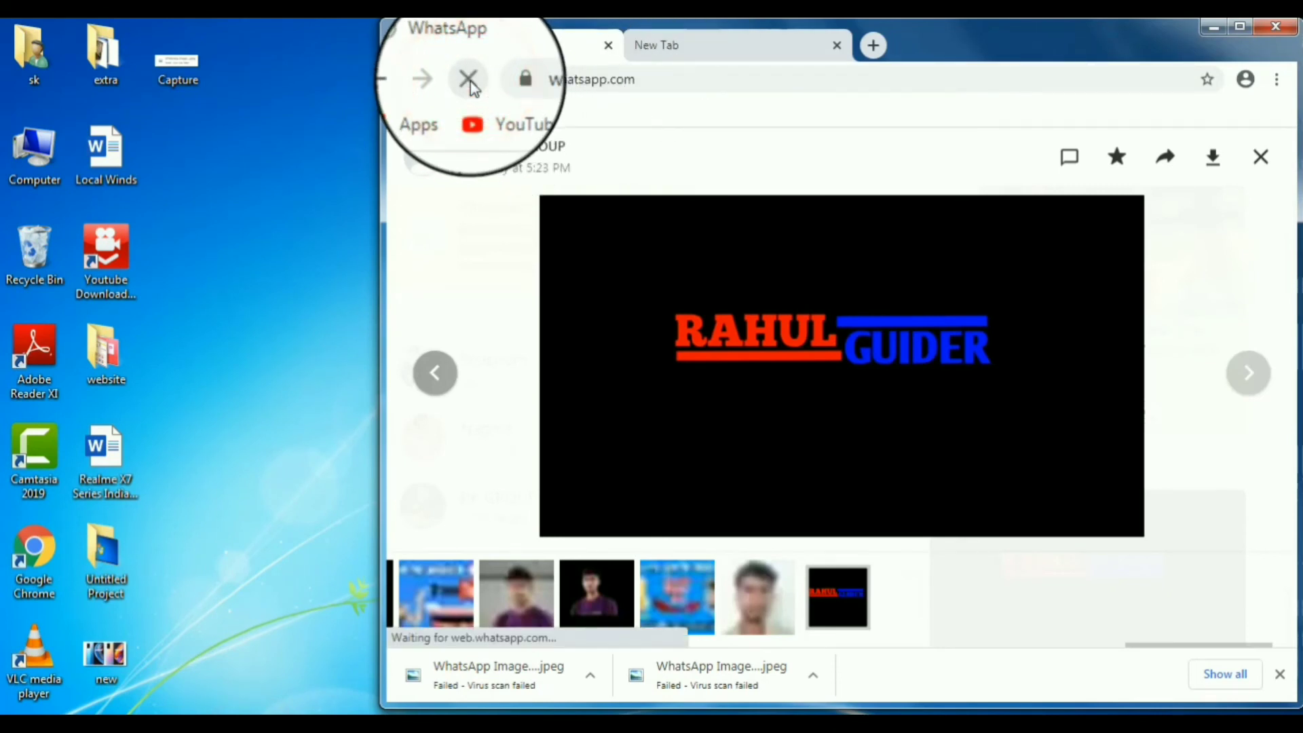
pyautogui.click(1212, 159)
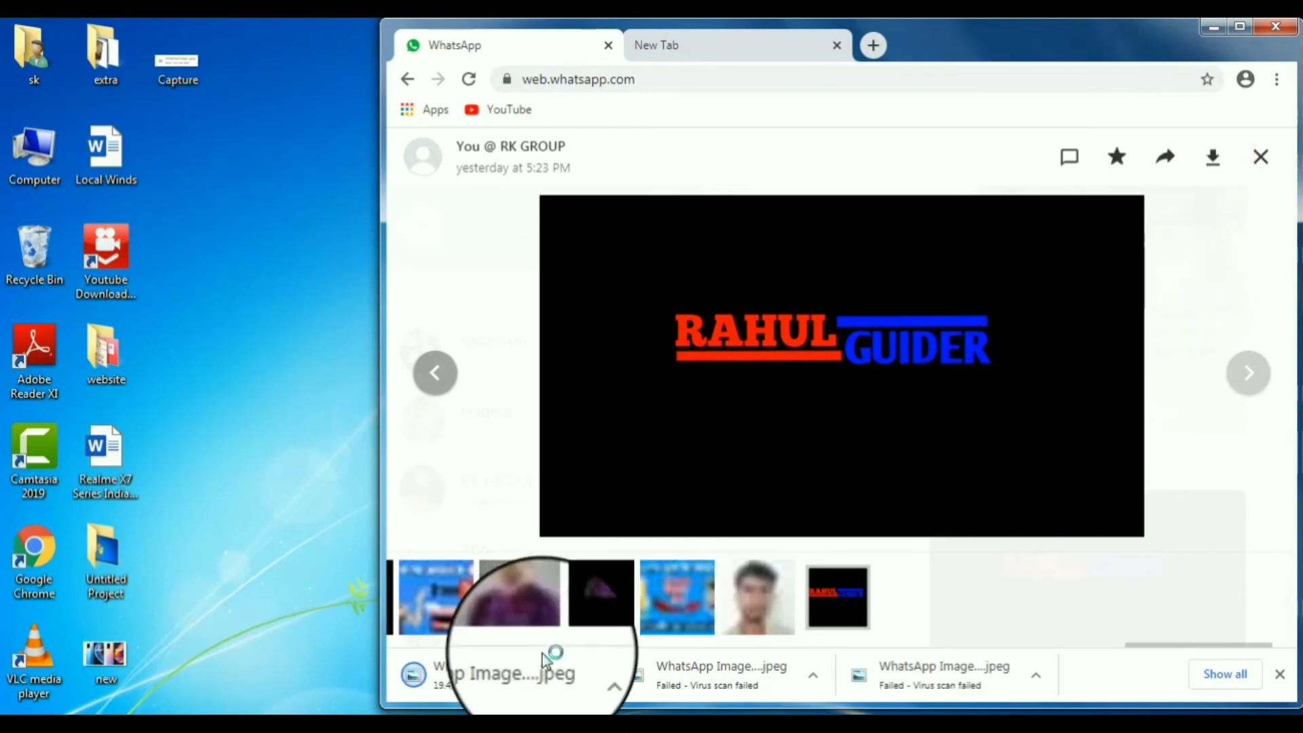